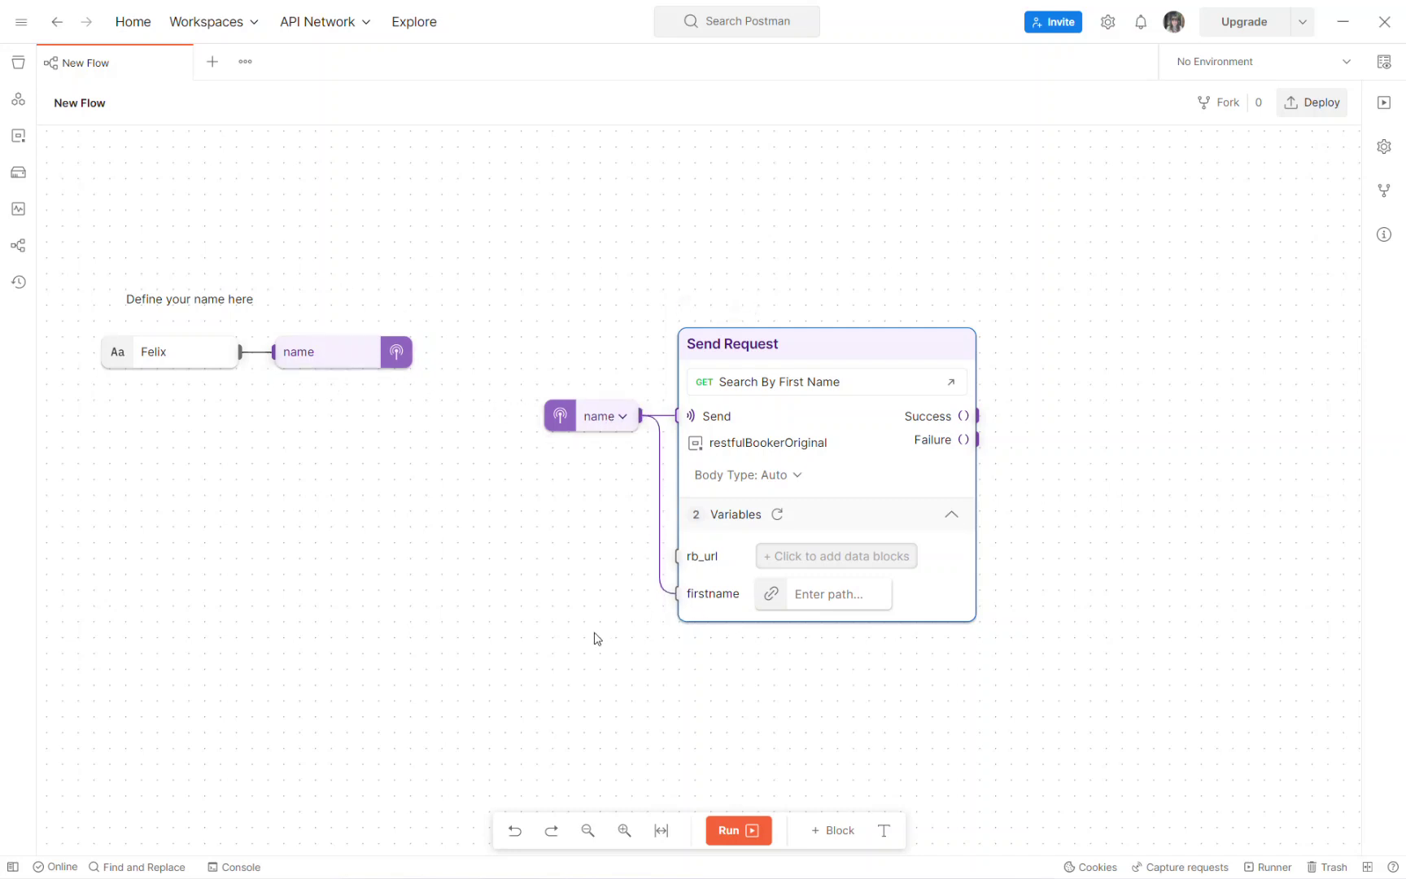
# Select the restfulBookerOriginal environment and pull a new connection out of rb_url
pyautogui.click(759, 443)
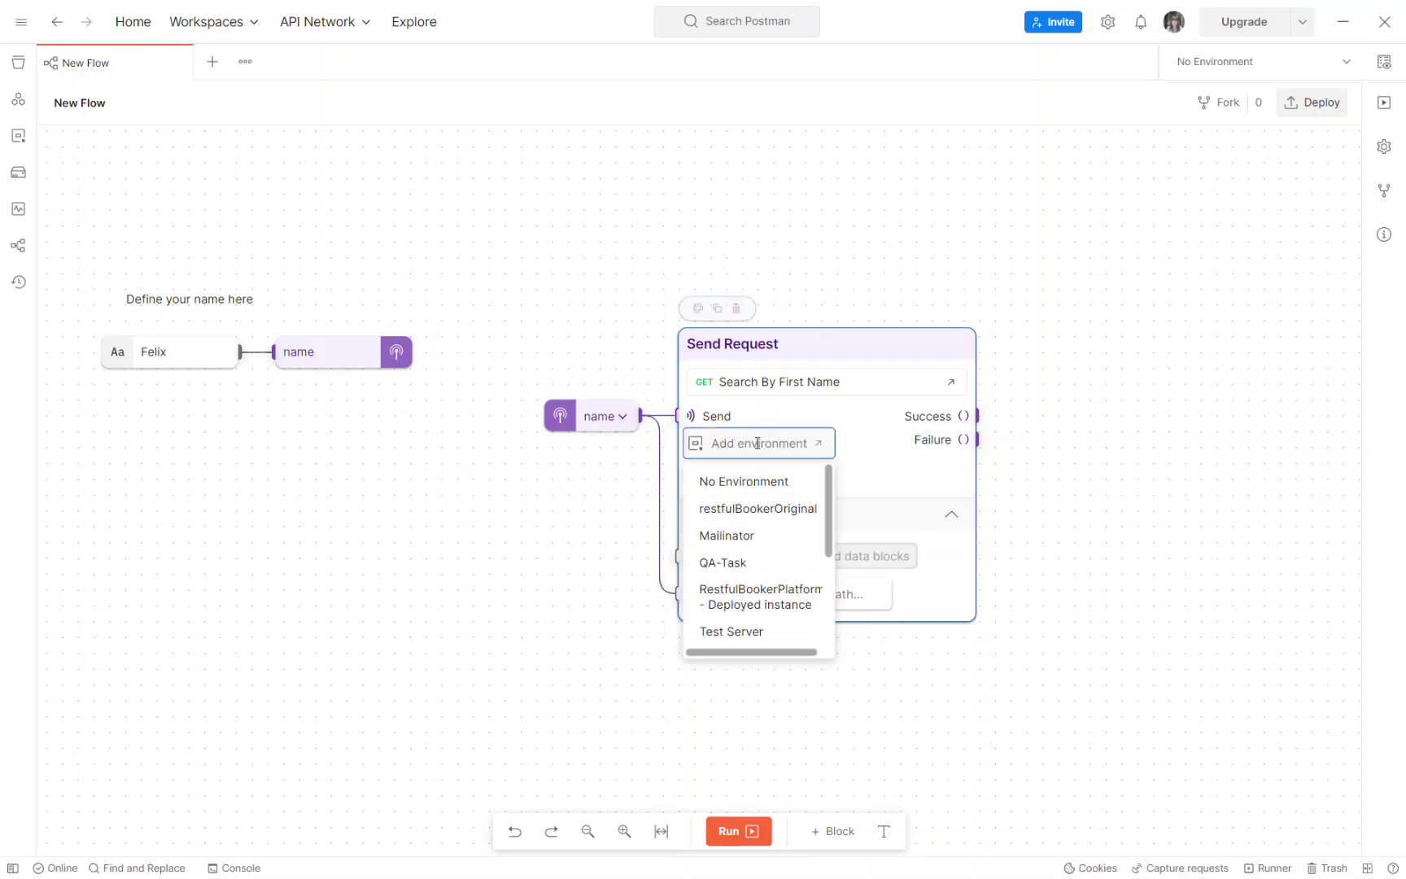
pyautogui.click(741, 512)
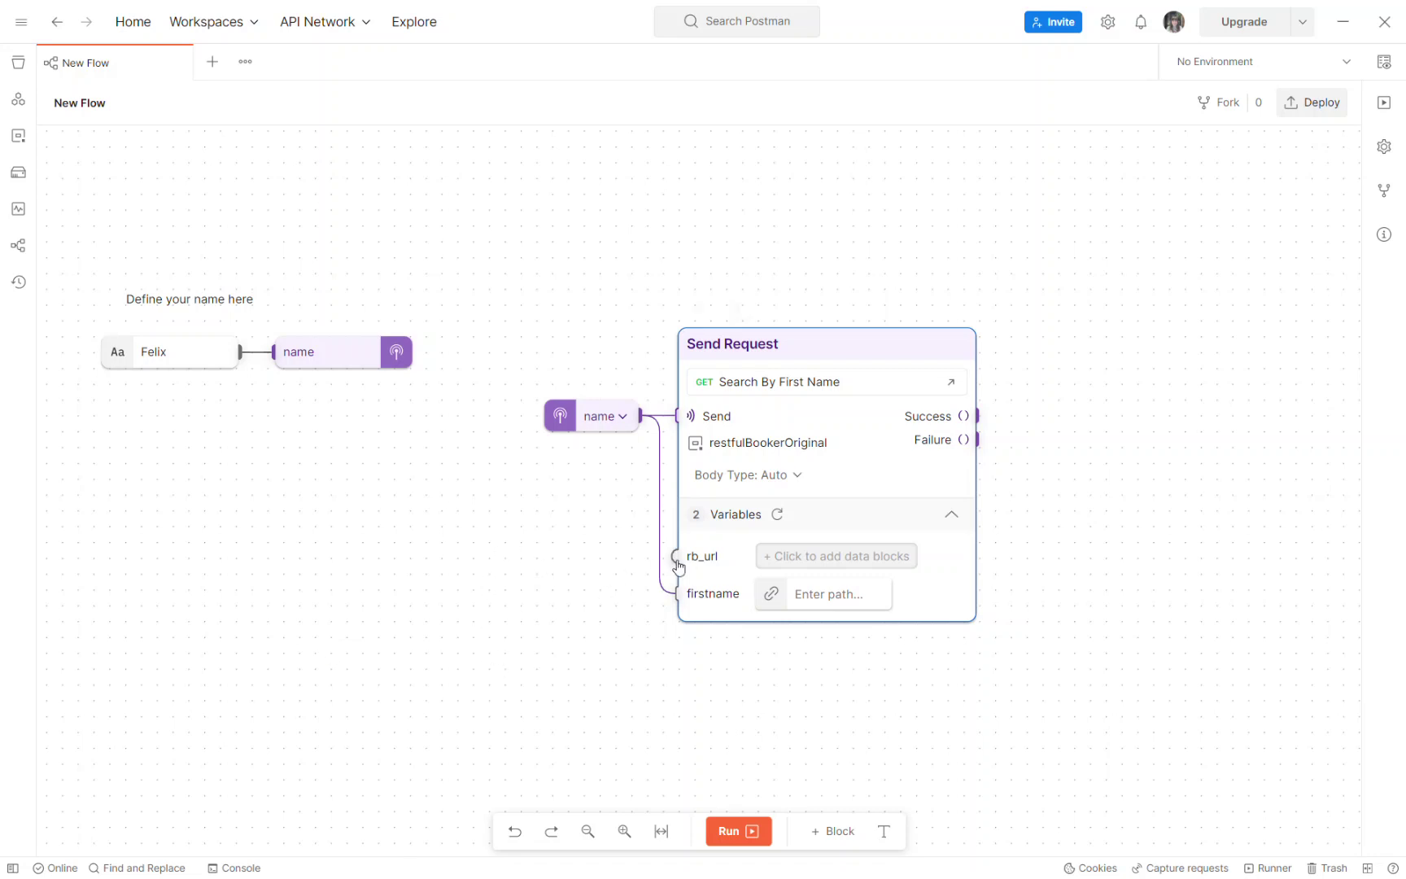
pyautogui.moveTo(673, 557); pyautogui.dragTo(552, 559)
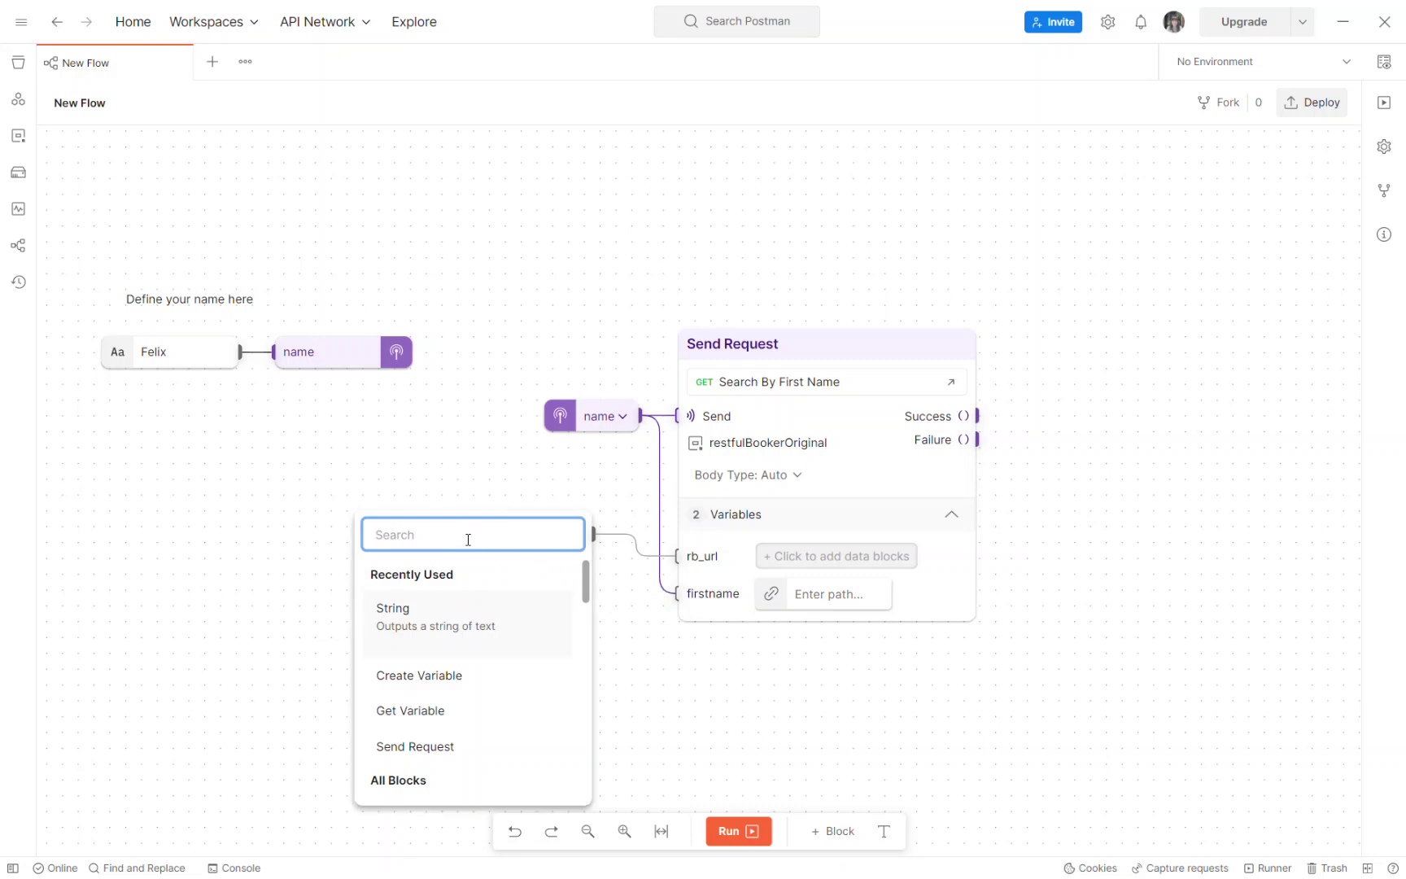
pyautogui.click(714, 736)
# Add a String block wired to rb_url and paste the restful-booker URL into it
pyautogui.moveTo(641, 565); pyautogui.dragTo(511, 566)
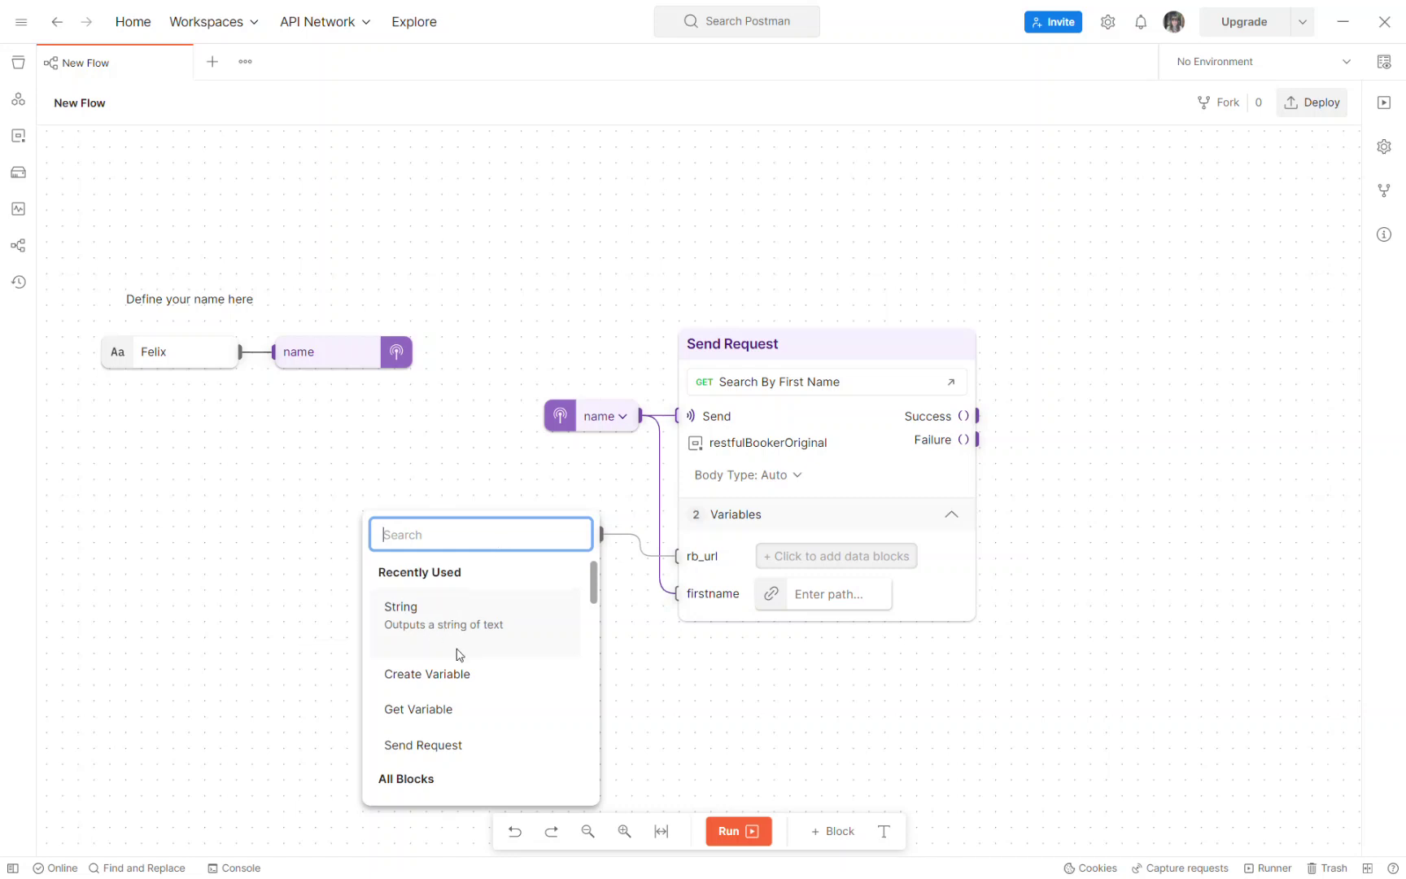
pyautogui.scroll(-3, 458, 657)
pyautogui.scroll(-1, 458, 656)
pyautogui.scroll(-3, 455, 660)
pyautogui.scroll(-1, 456, 660)
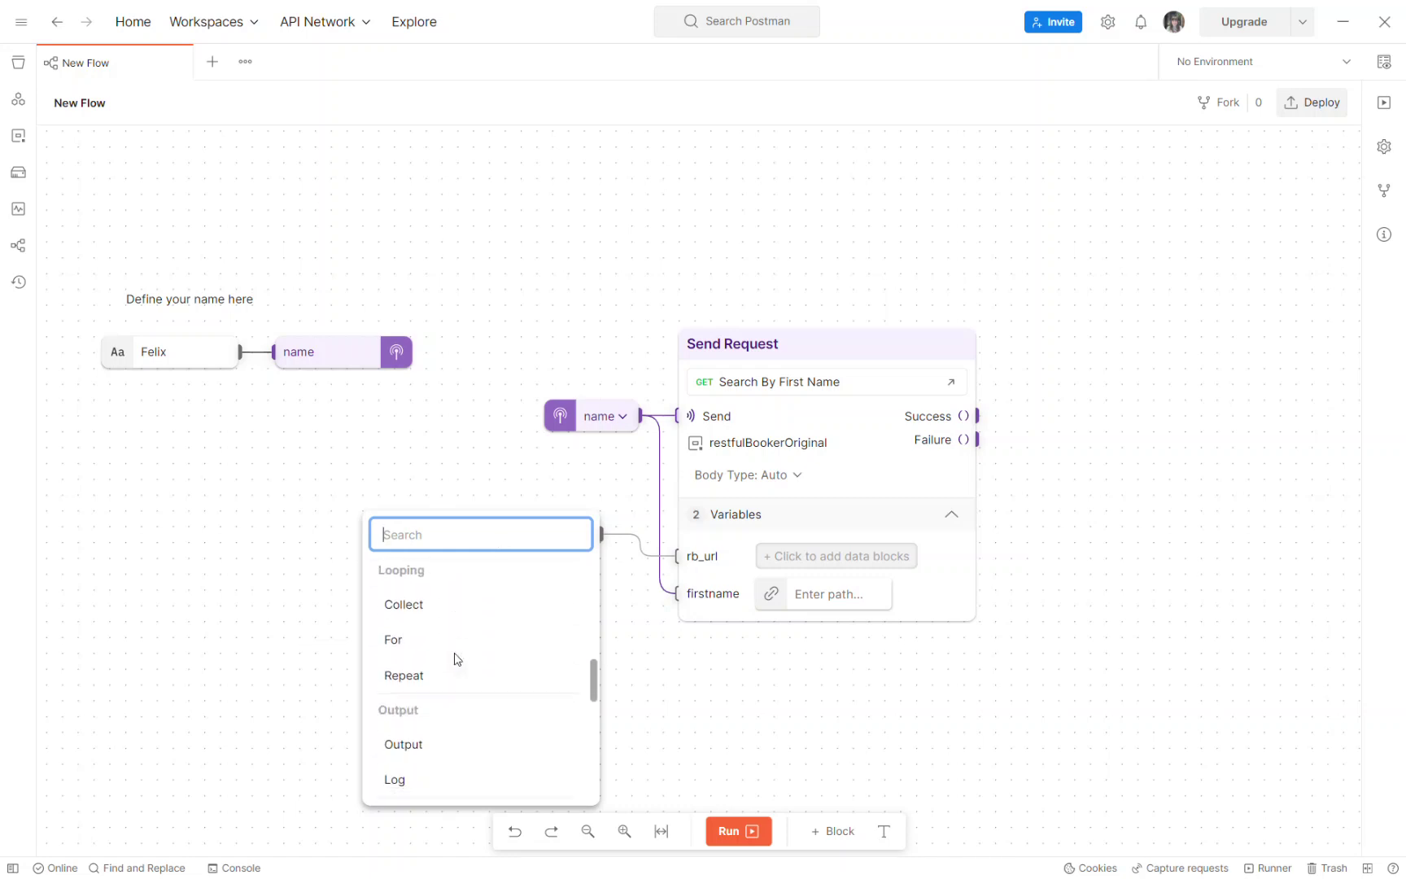
pyautogui.scroll(-3, 441, 647)
pyautogui.scroll(1, 437, 645)
pyautogui.scroll(-1, 437, 653)
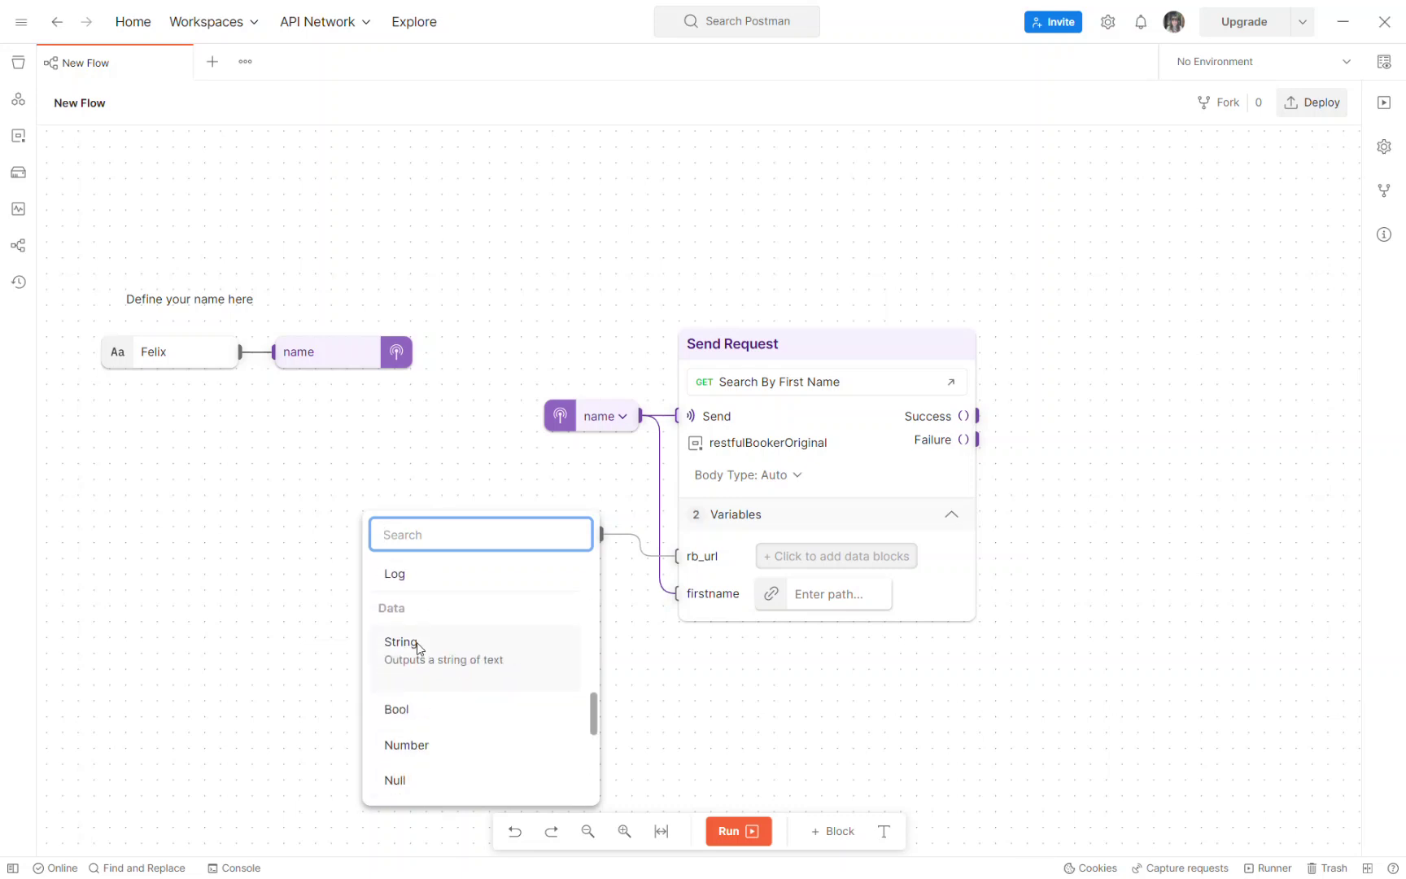
pyautogui.click(417, 642)
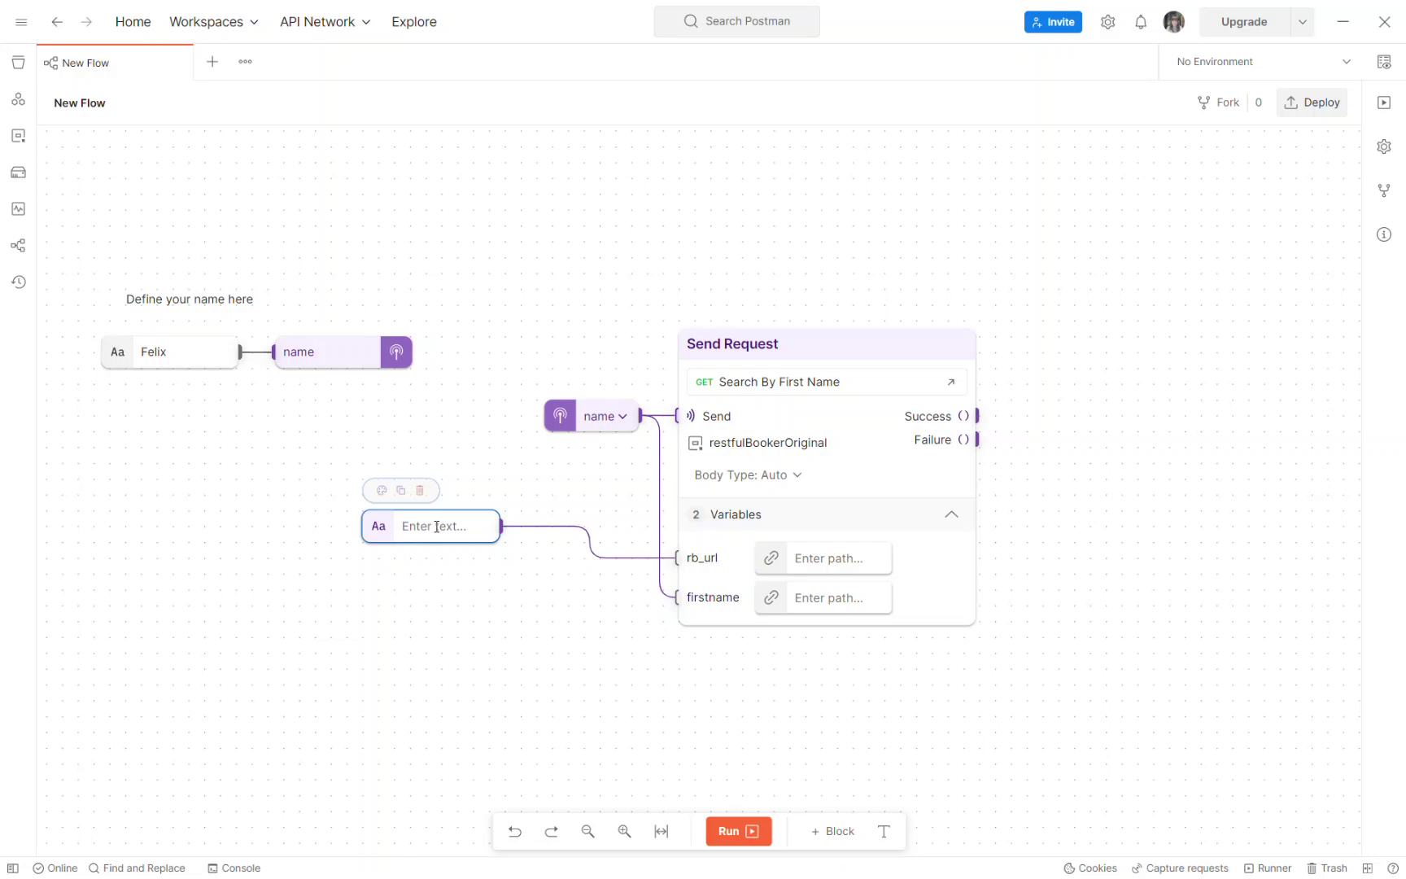
pyautogui.write('https://restful-booker.herokuapp.com')
pyautogui.click(600, 691)
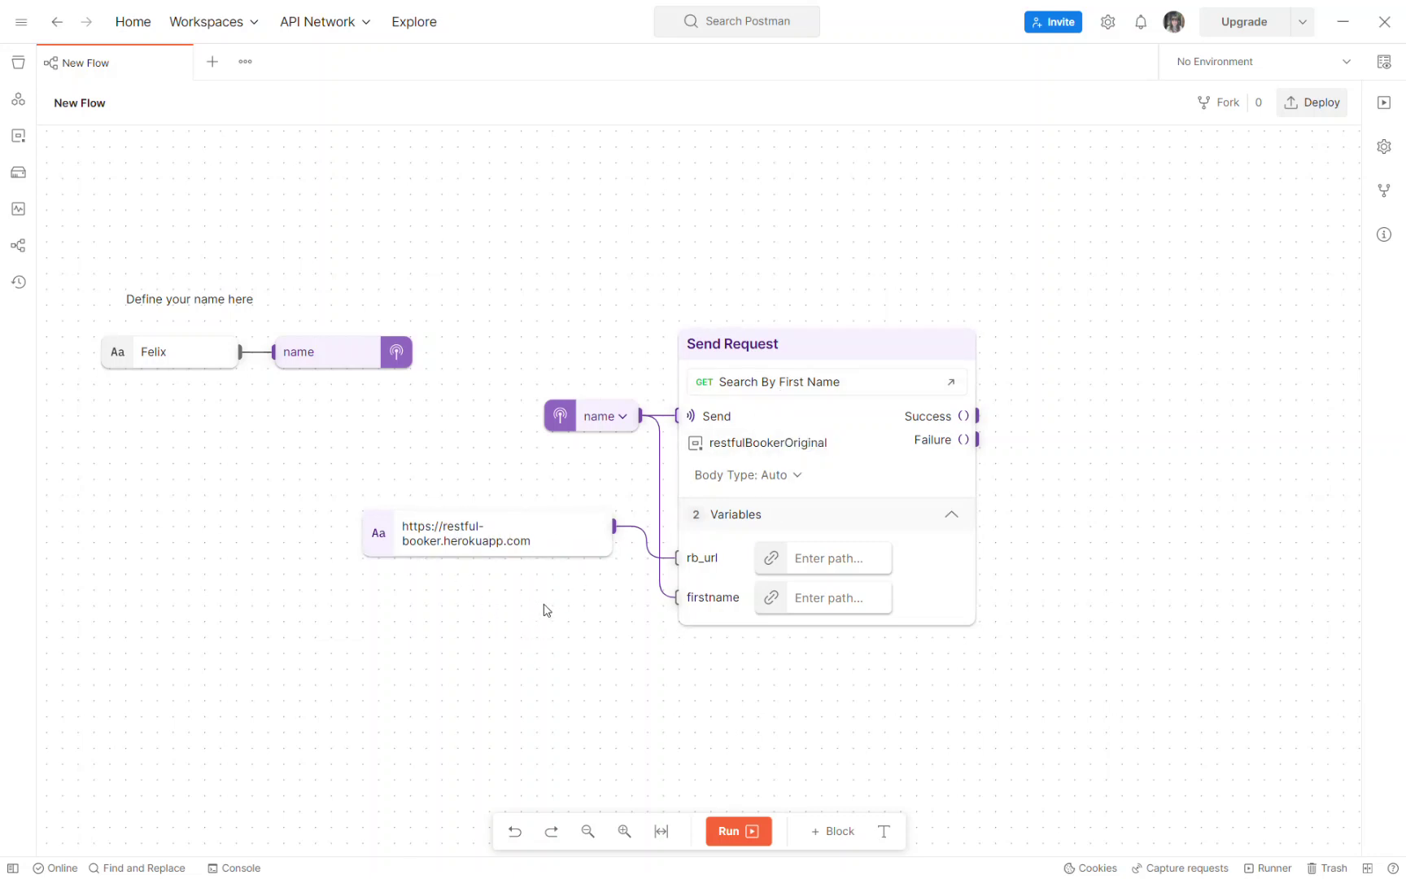
pyautogui.click(379, 534)
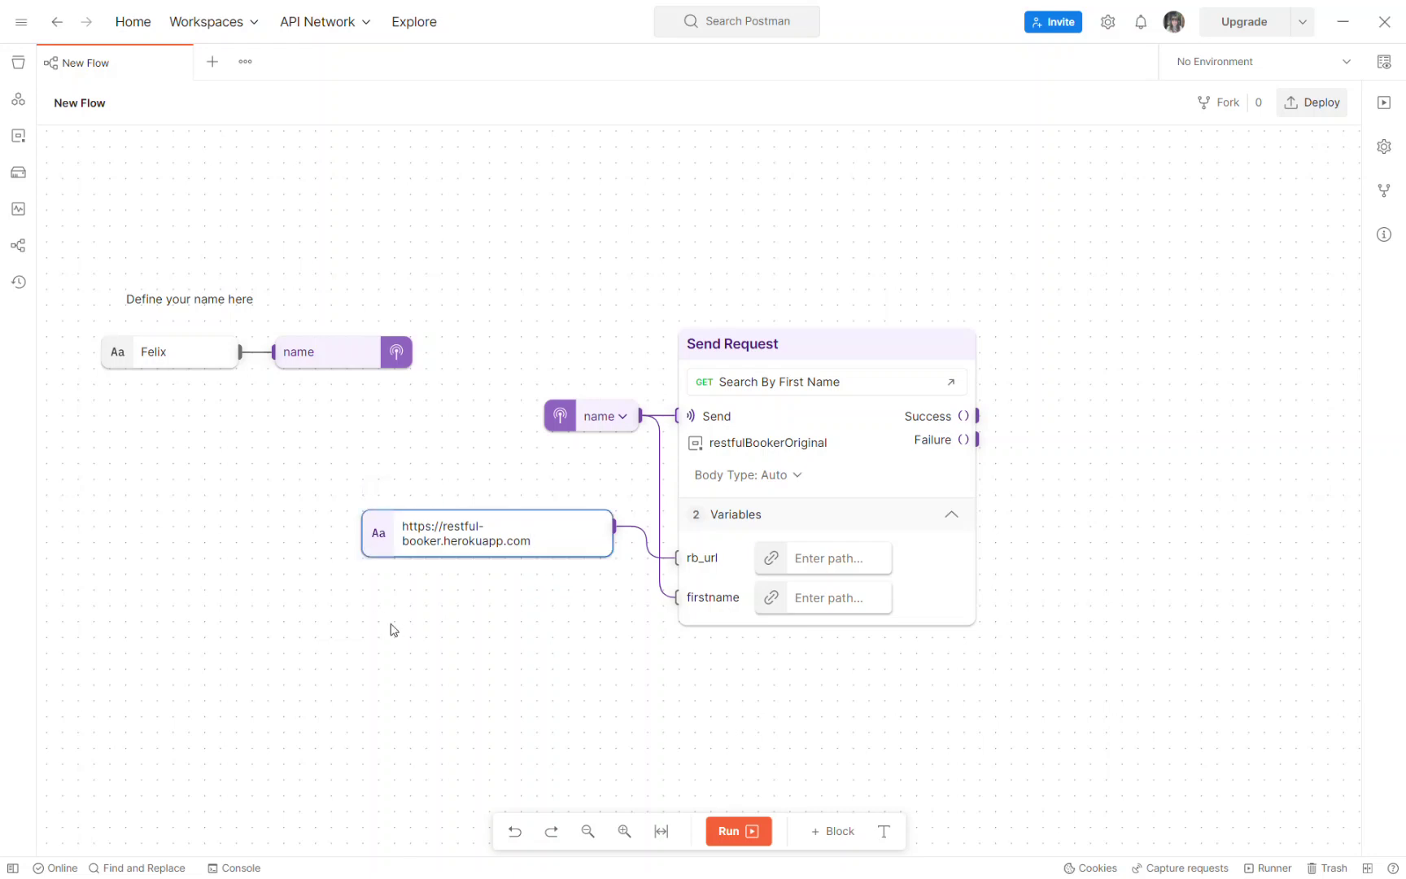
# Delete the URL String block and its connection to rb_url
pyautogui.click(377, 534)
pyautogui.press('Delete')
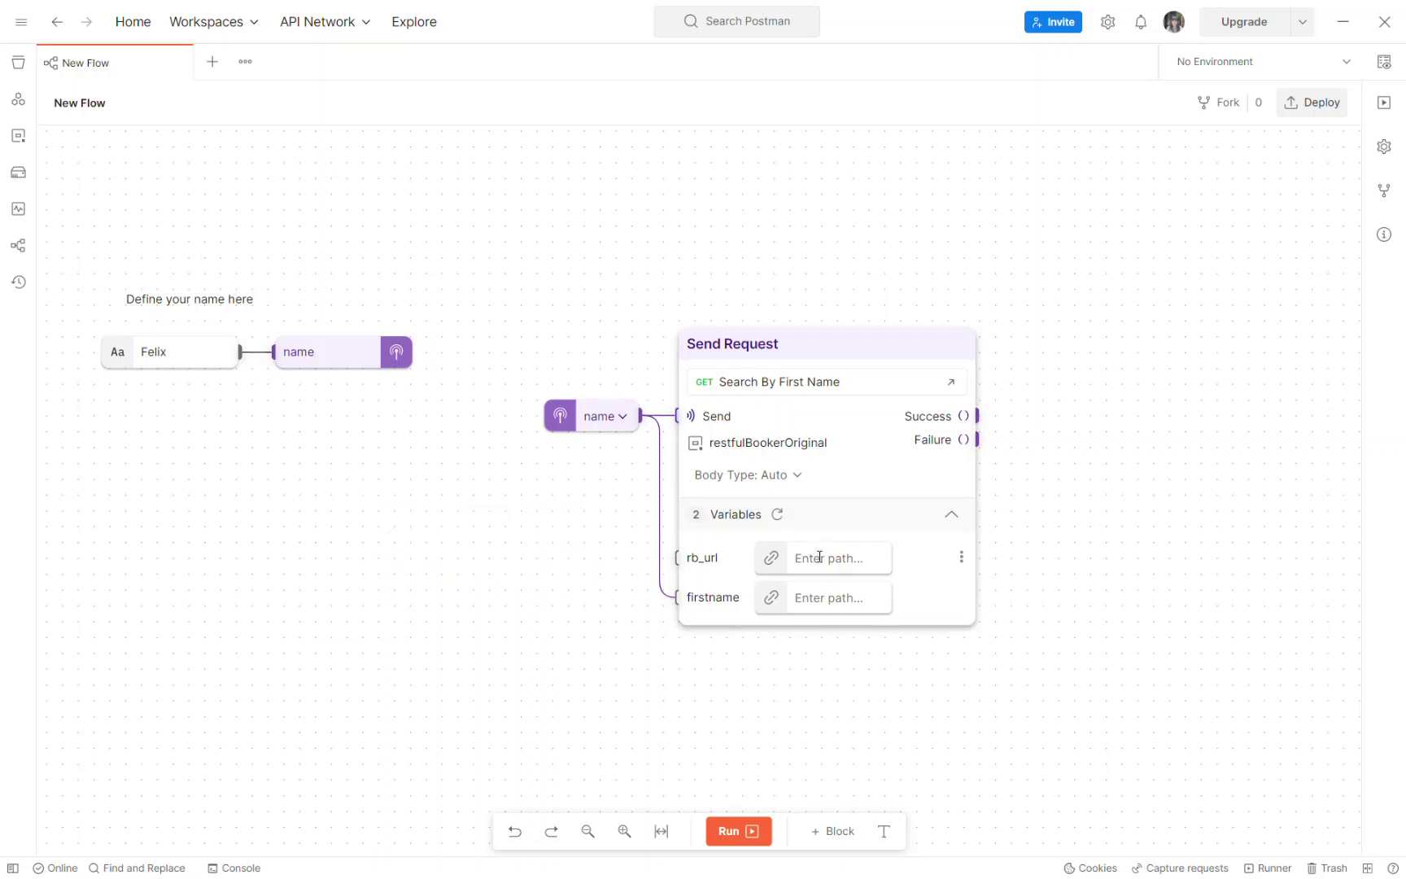
pyautogui.click(815, 559)
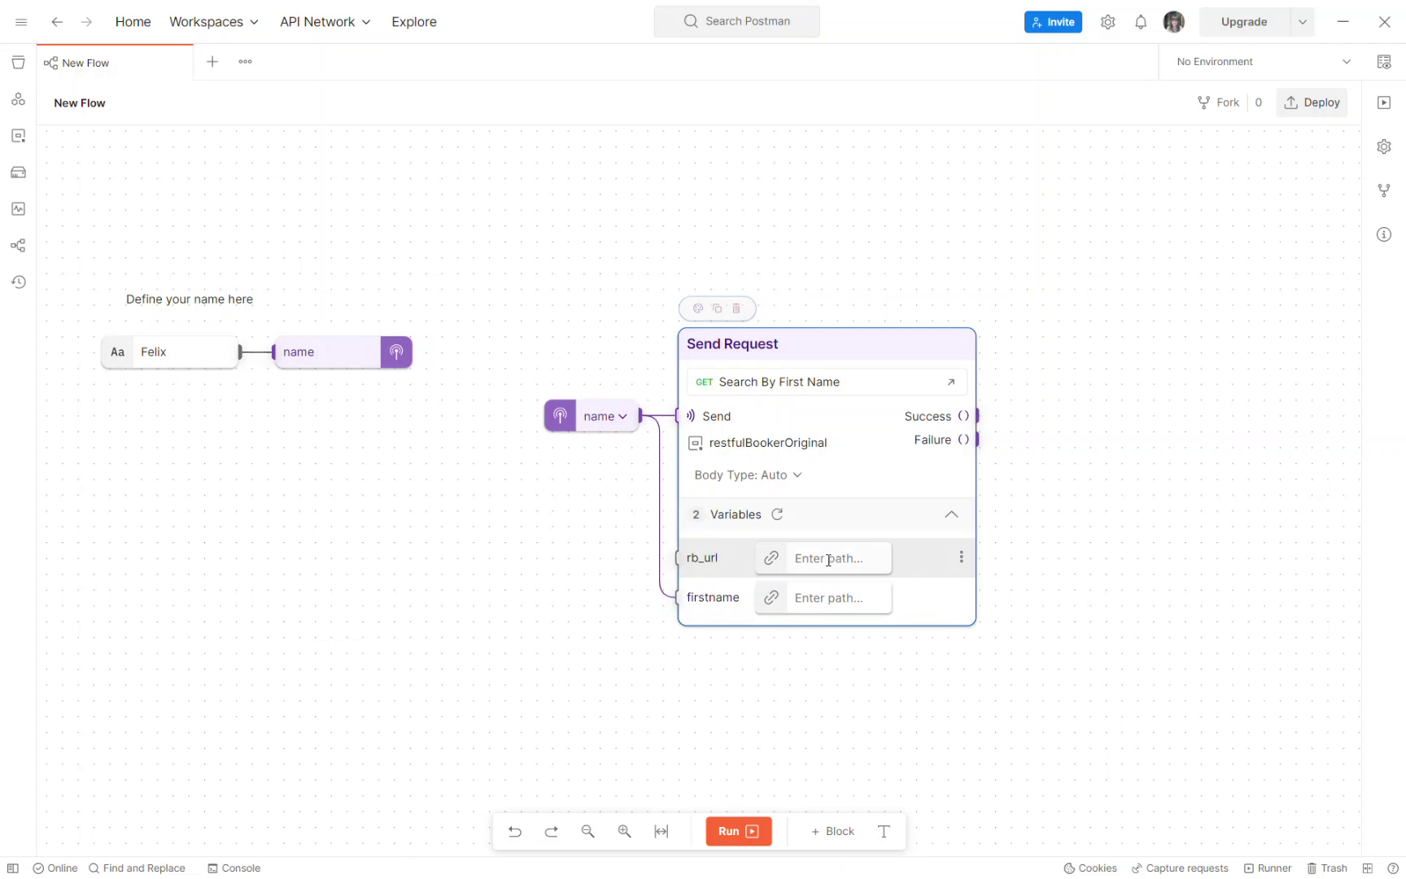
pyautogui.click(962, 557)
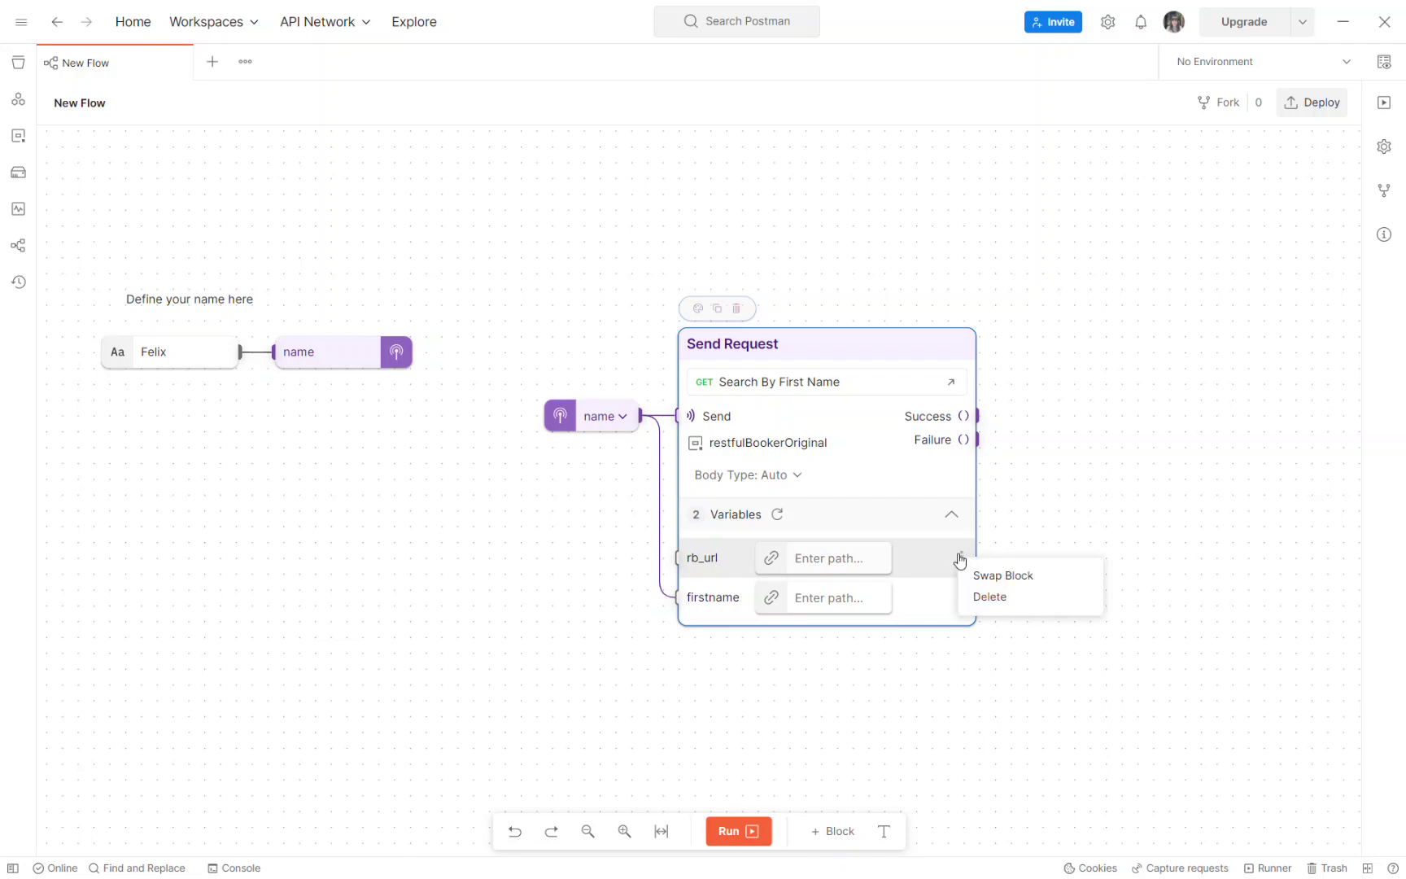
pyautogui.click(777, 565)
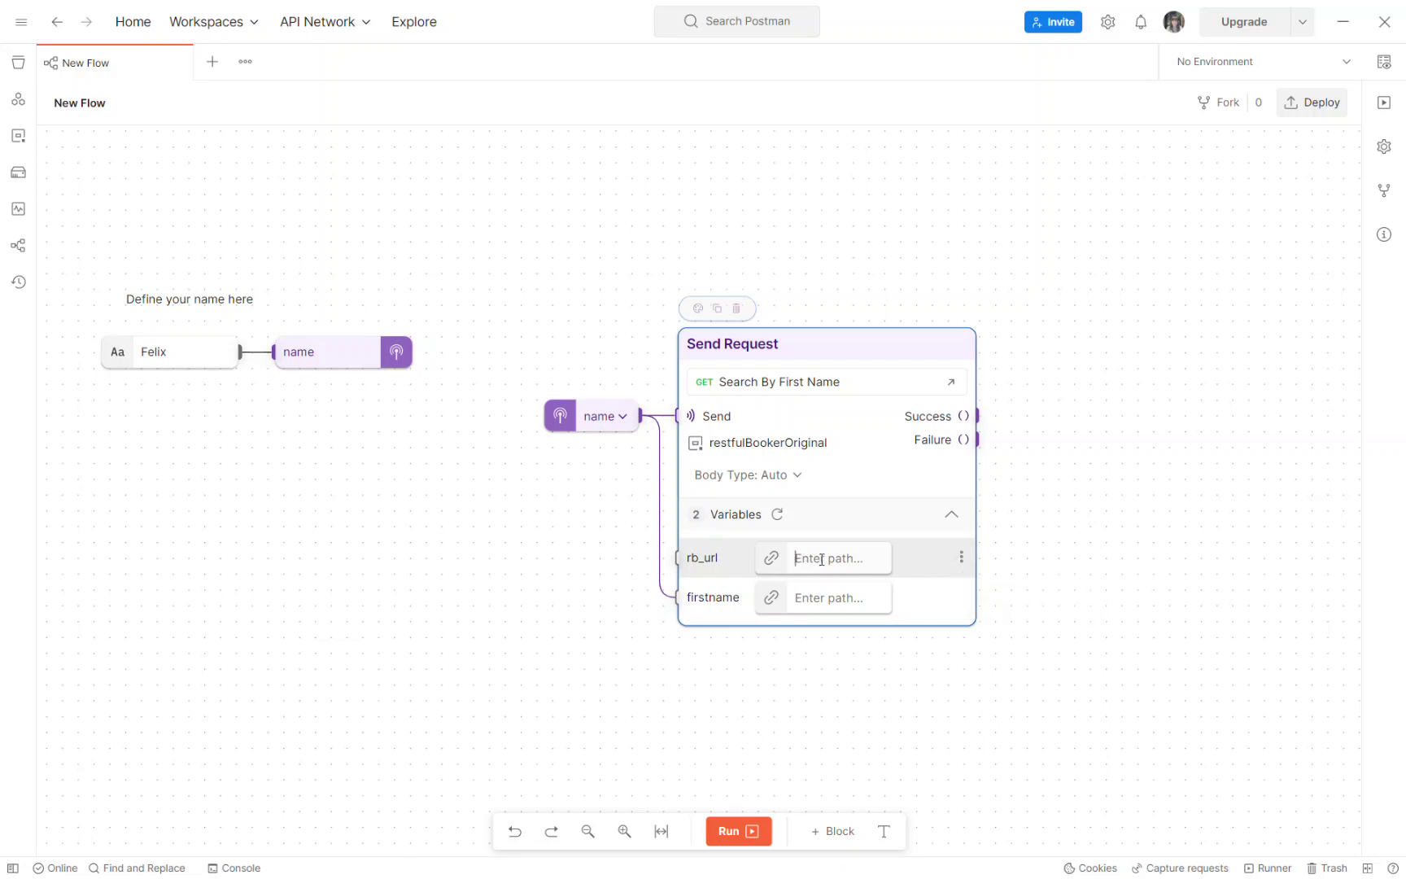
pyautogui.hotkey('ctrl', 'v')
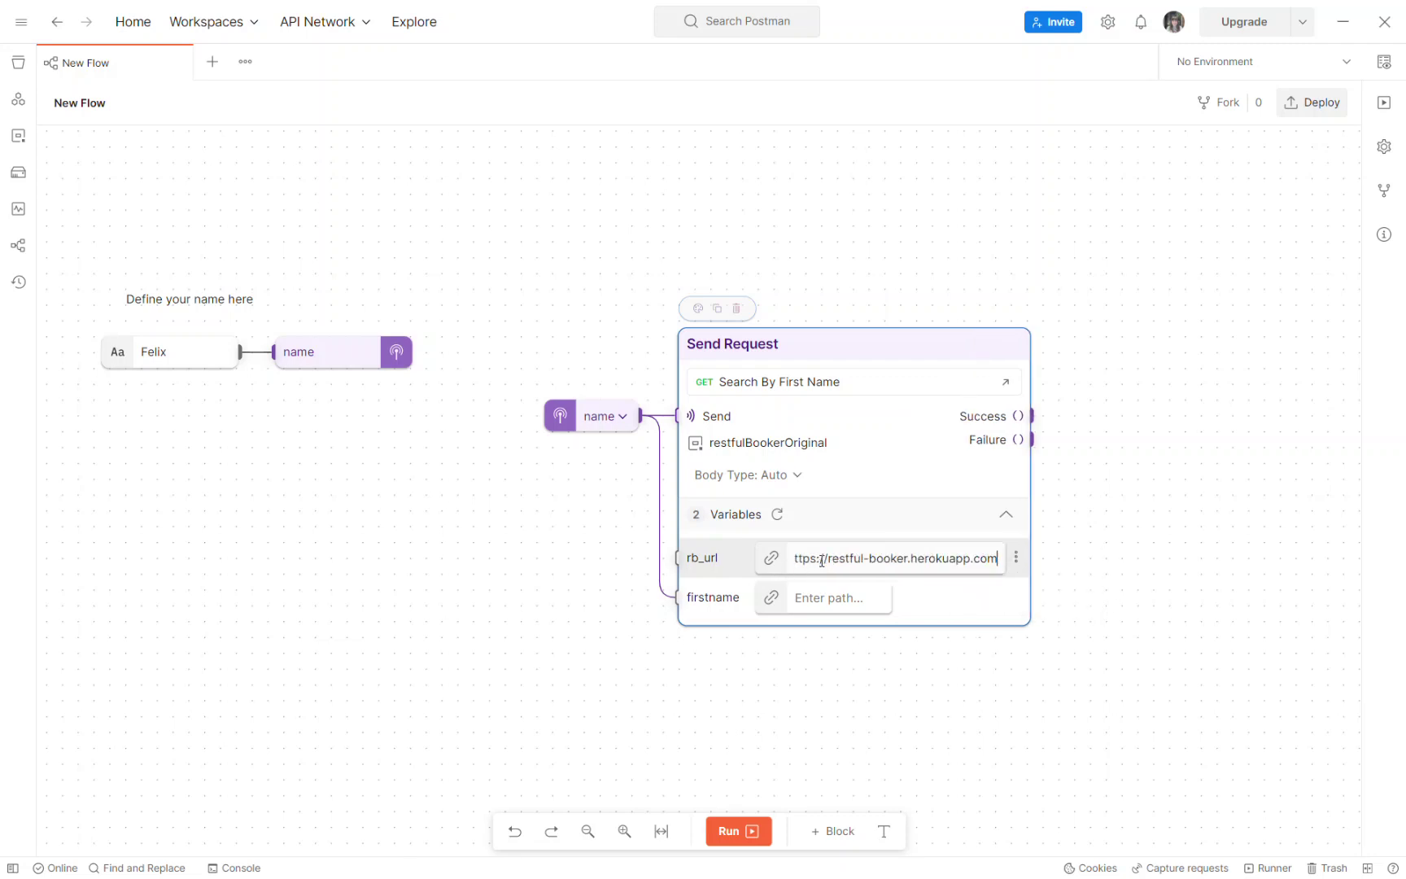
pyautogui.click(847, 671)
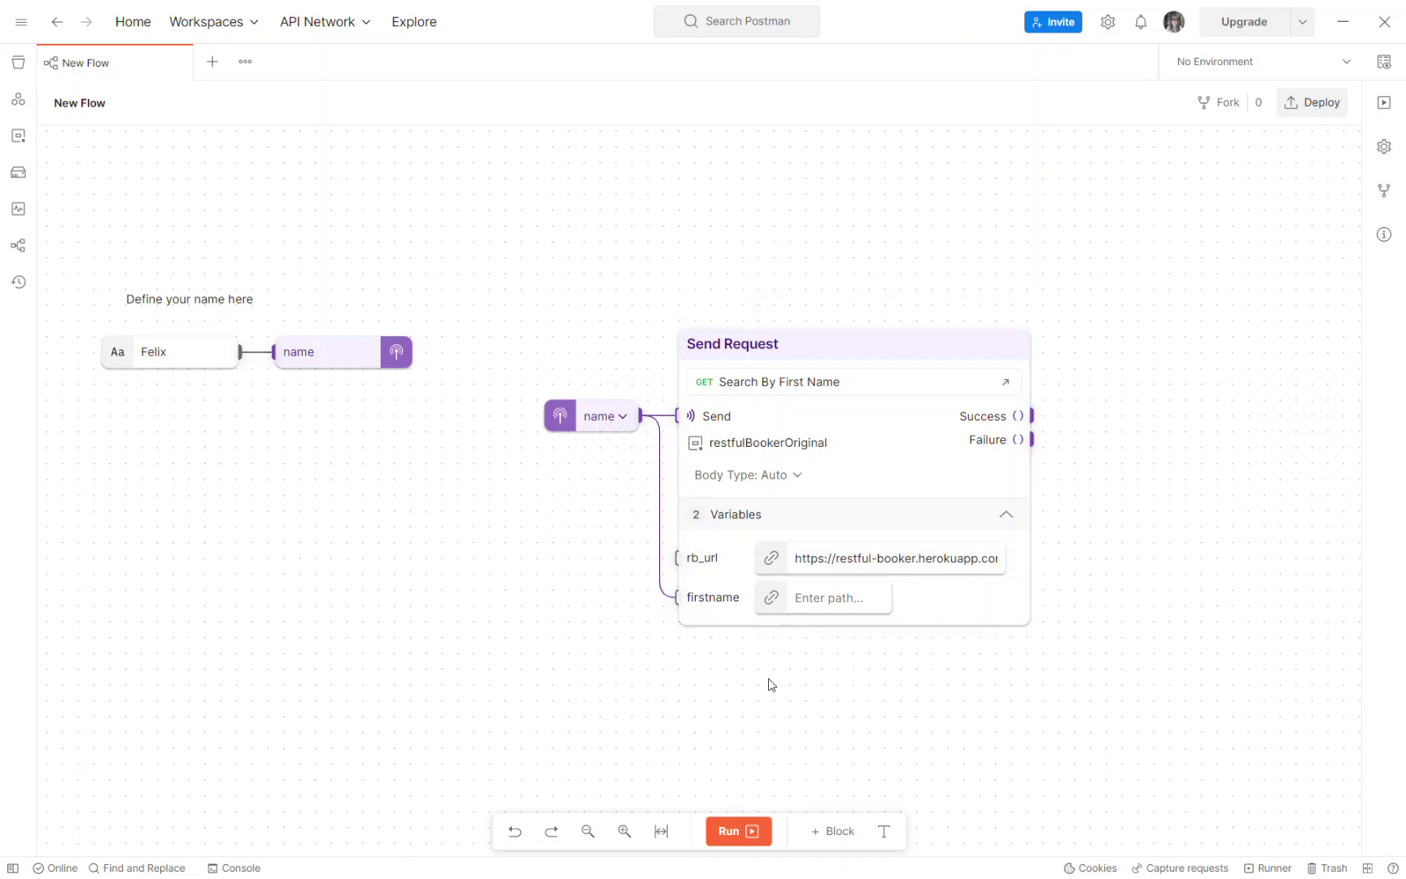
pyautogui.click(721, 837)
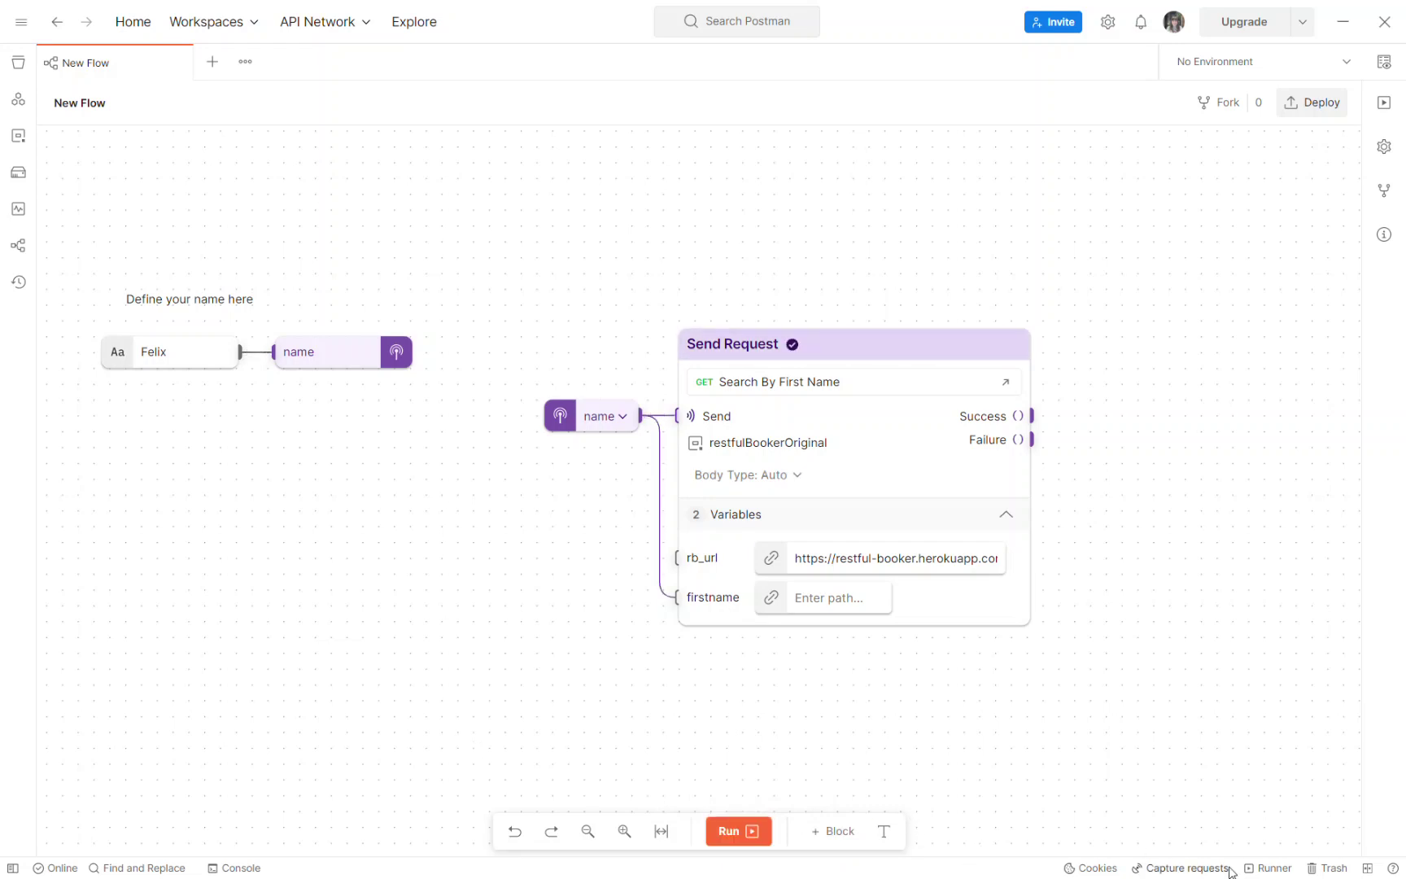
# View the Console's GET booking?firstname=Felix log with status 200, then check rb_url
pyautogui.click(225, 869)
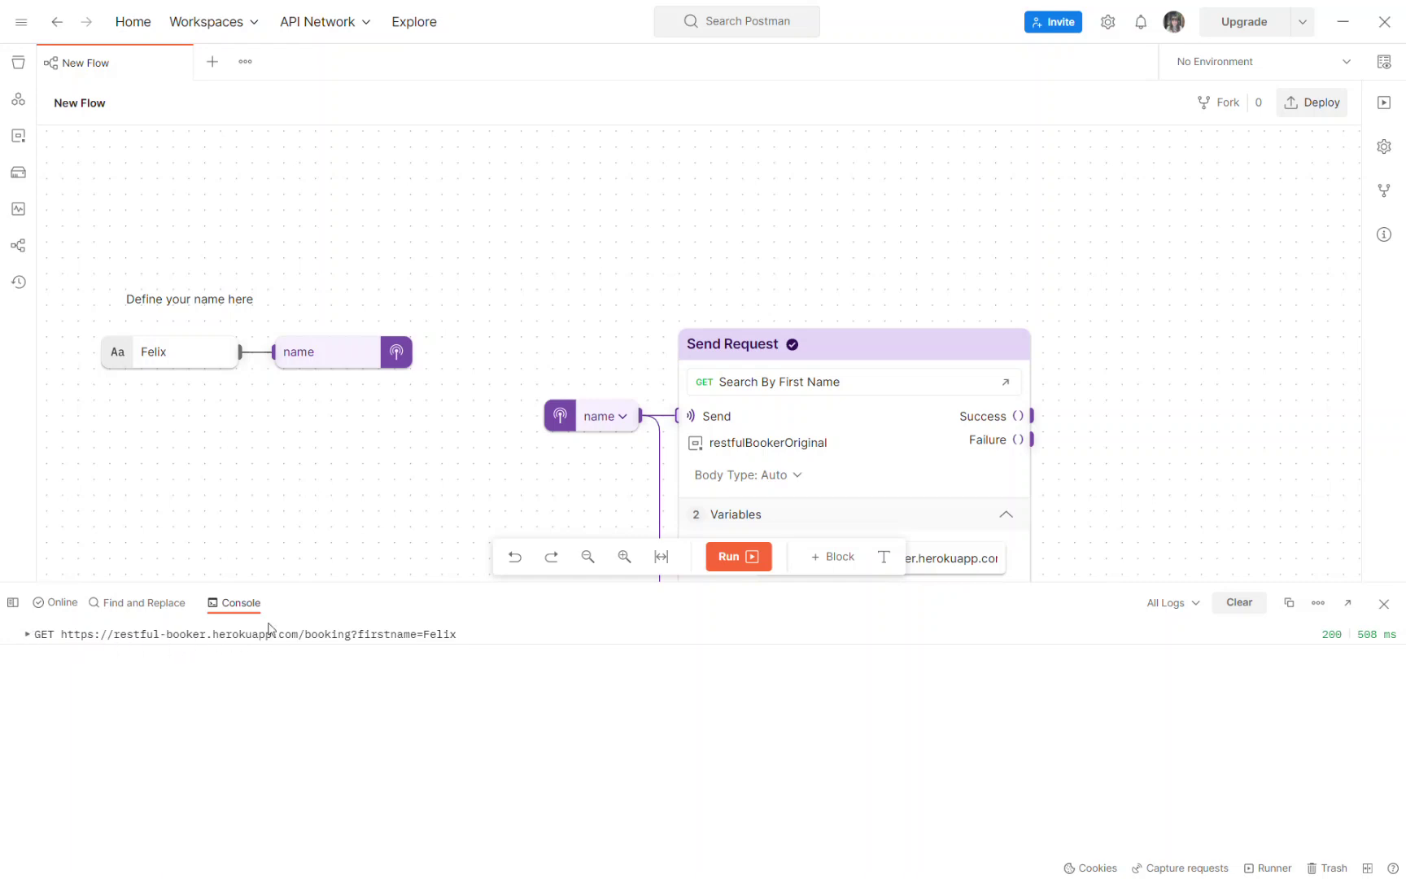
pyautogui.scroll(-3, 450, 444)
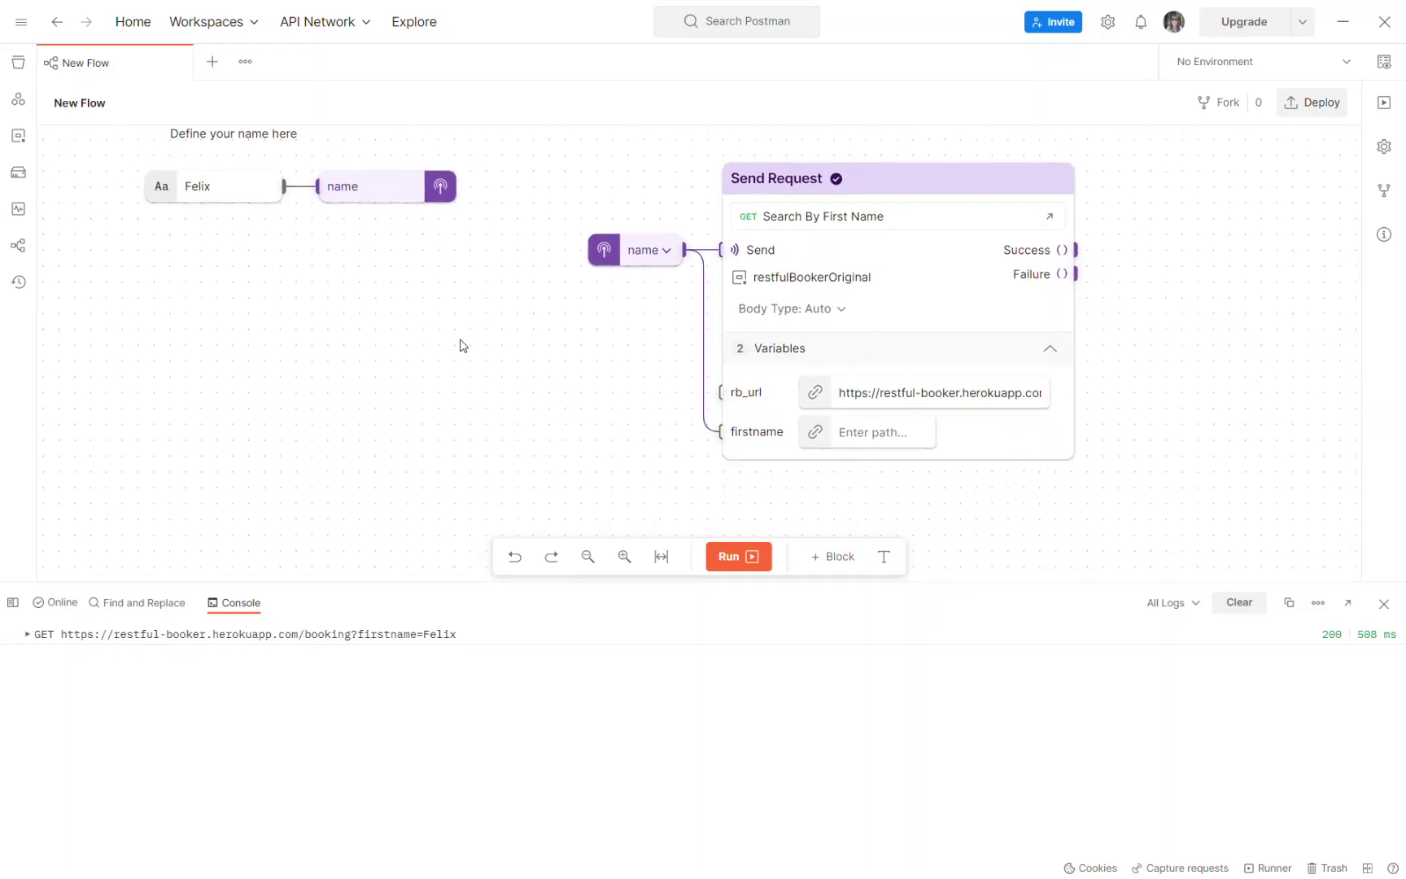
pyautogui.click(820, 398)
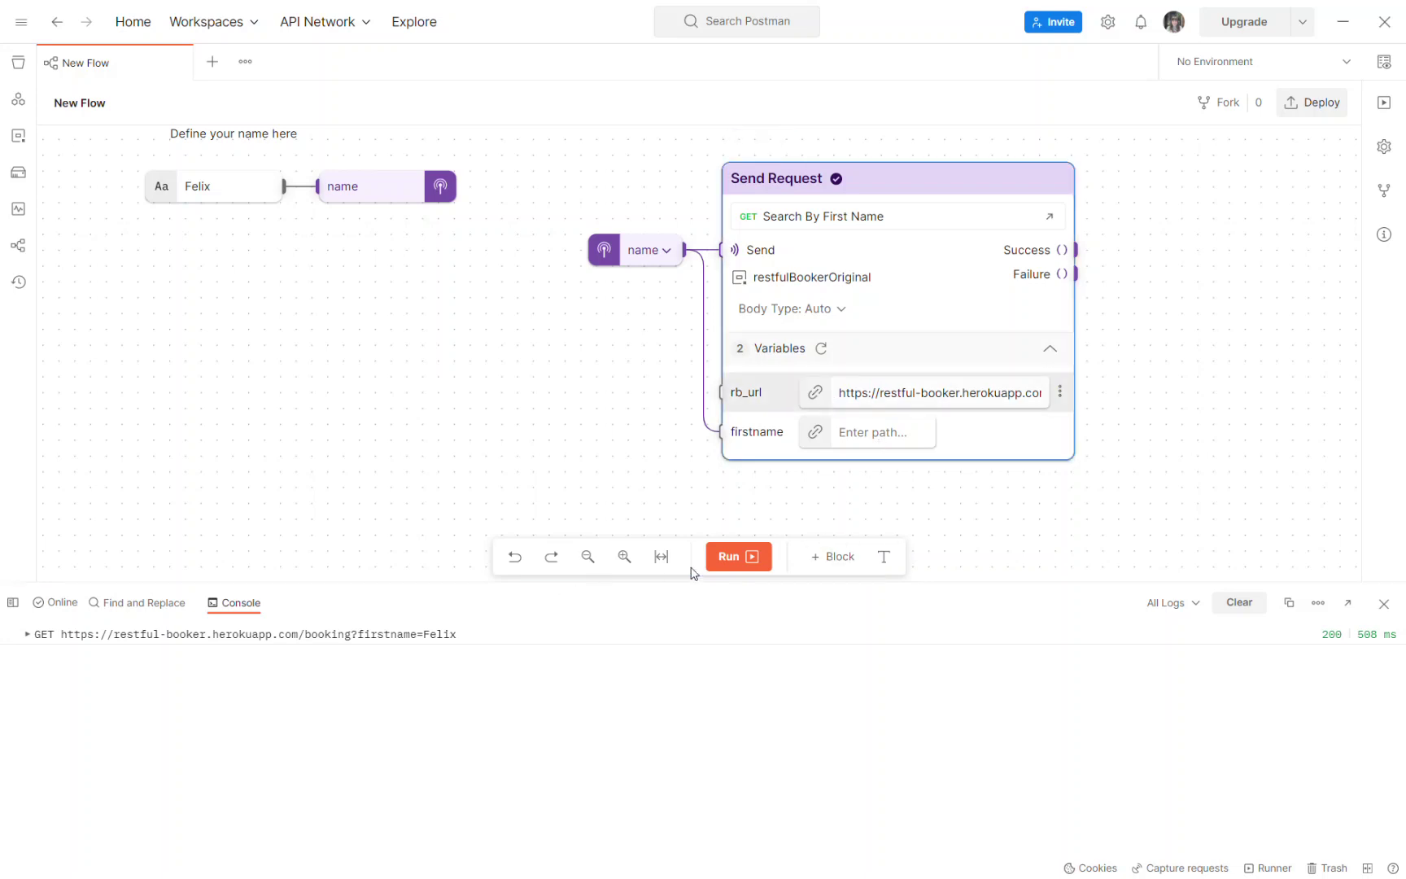